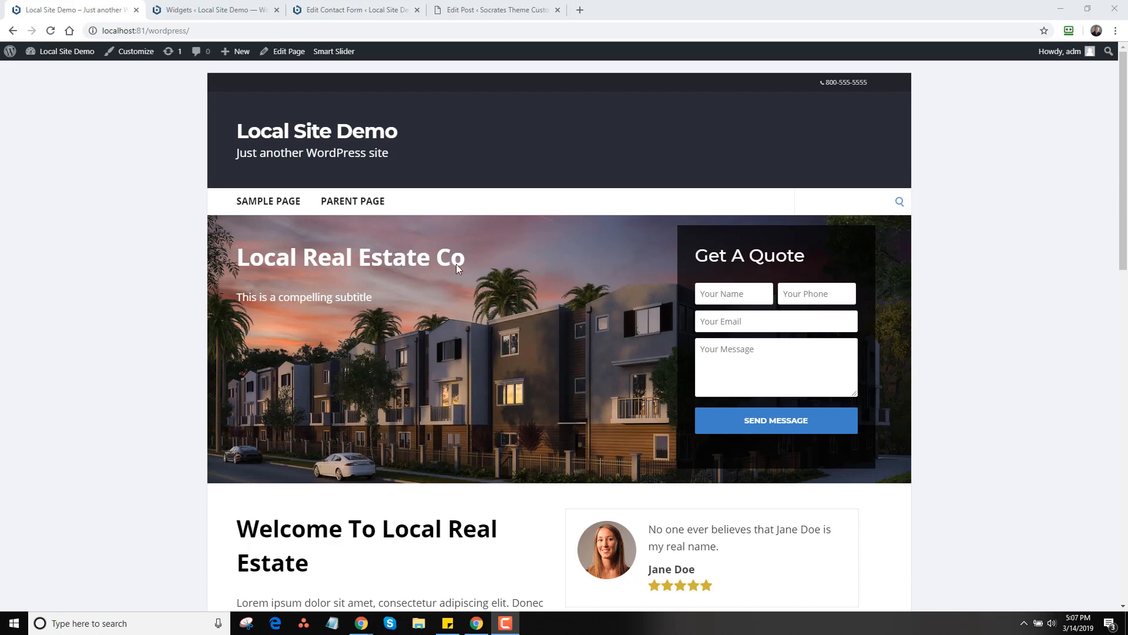
right_click(141, 226)
click(192, 357)
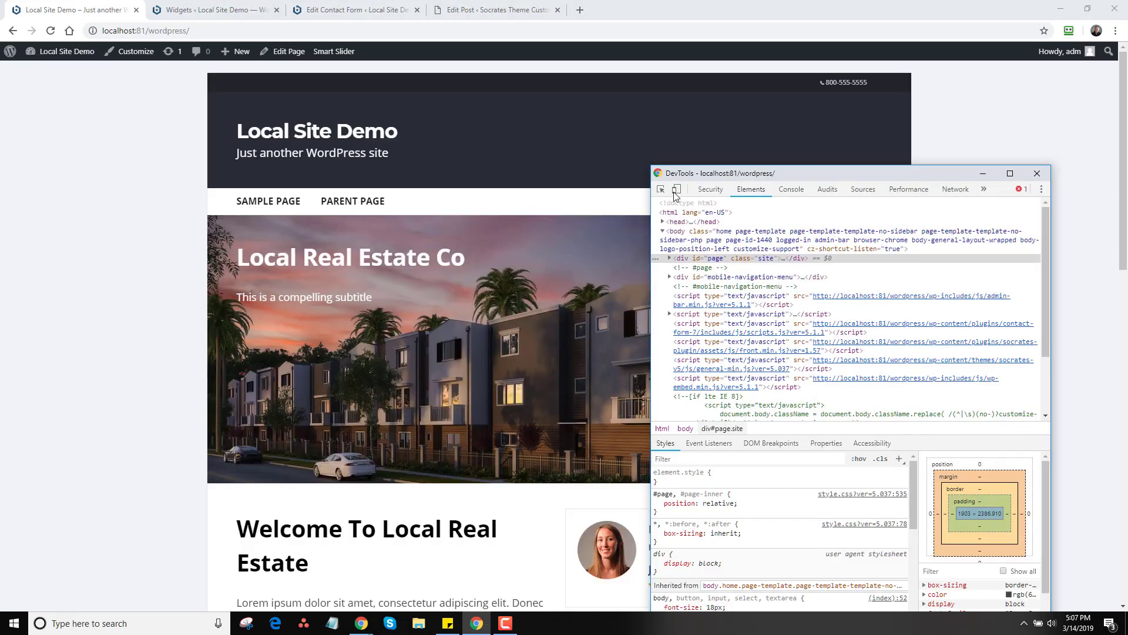
click(676, 189)
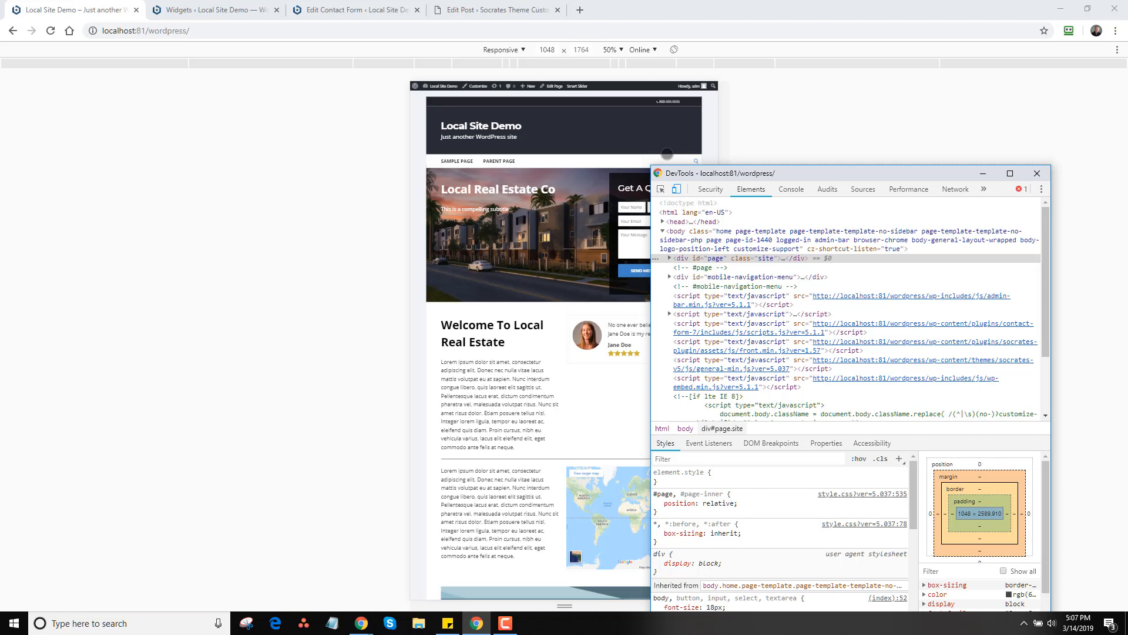
click(777, 142)
click(503, 50)
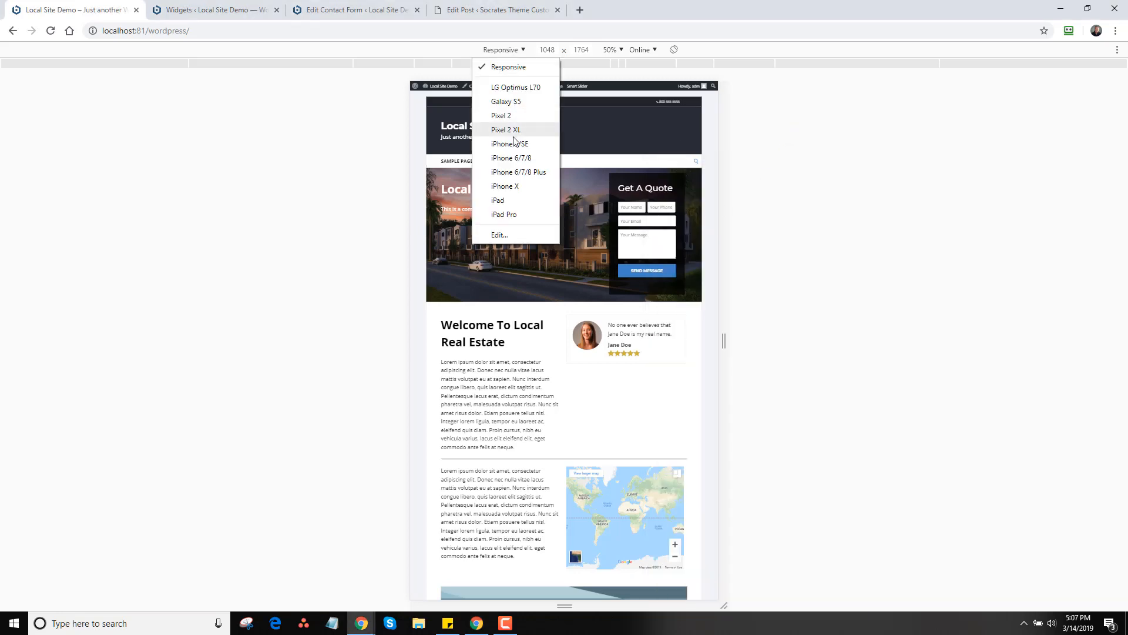
click(502, 115)
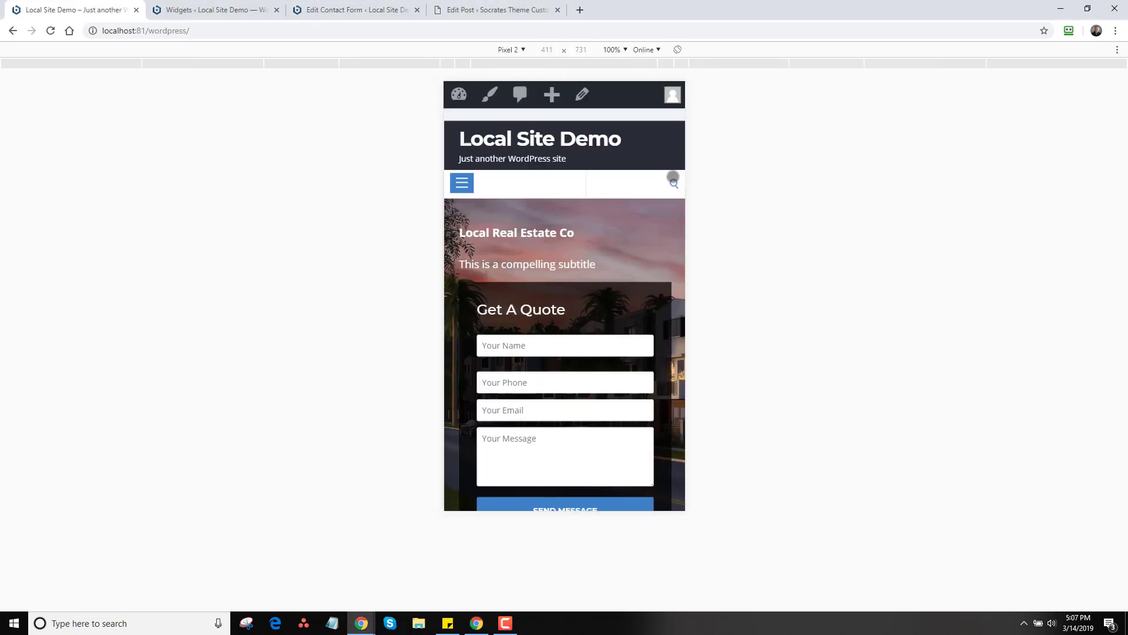
click(526, 50)
click(511, 113)
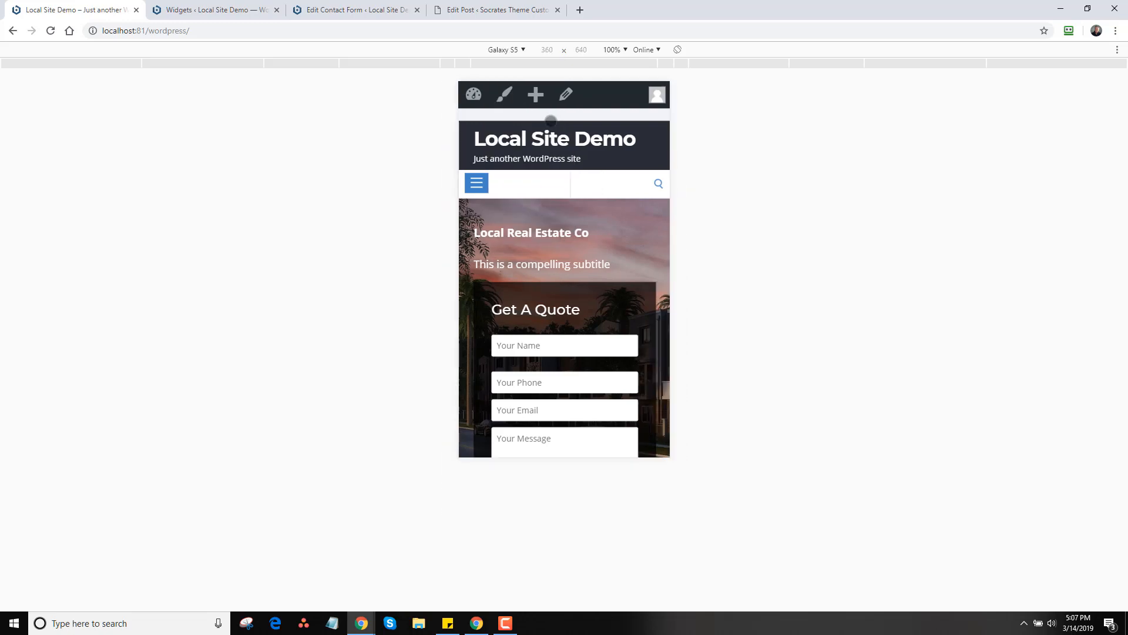
click(522, 51)
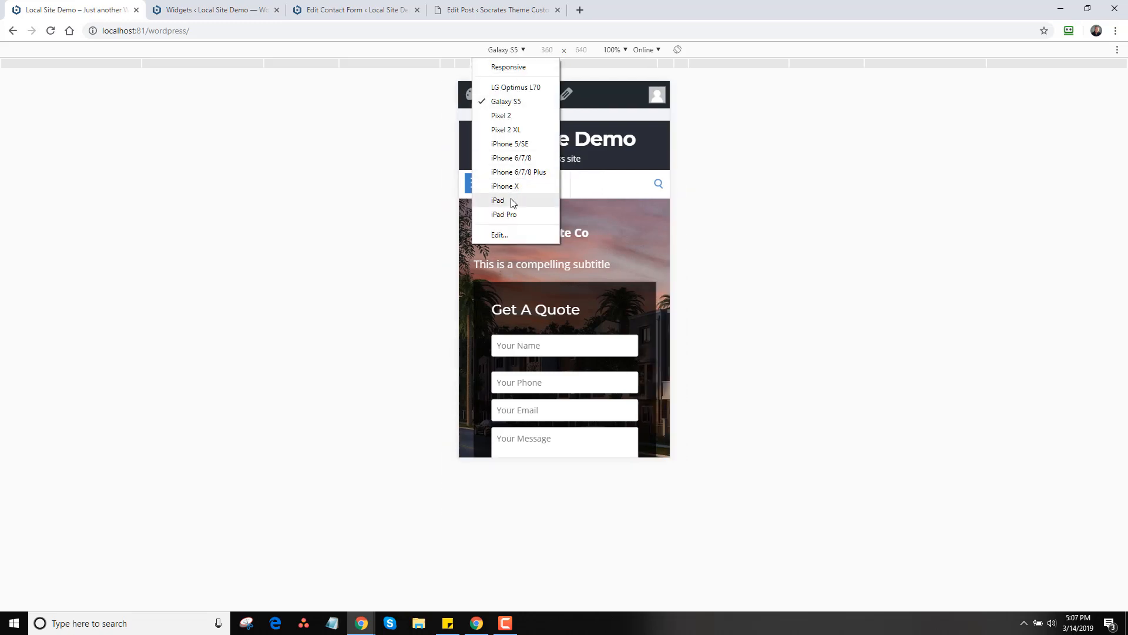
click(511, 202)
click(517, 50)
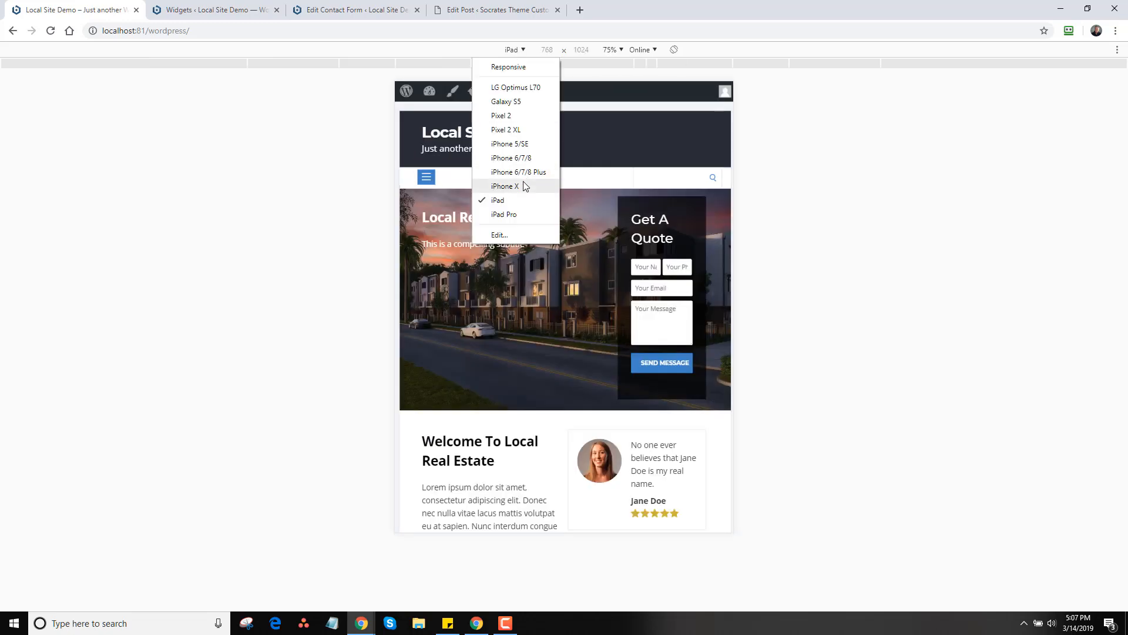
click(504, 215)
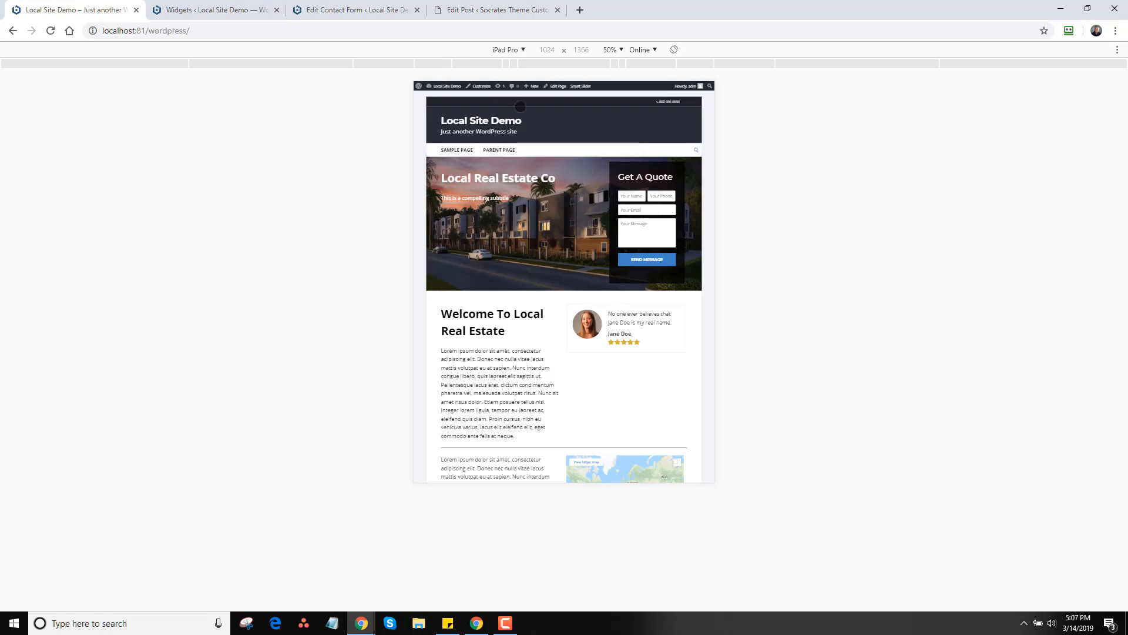
click(518, 50)
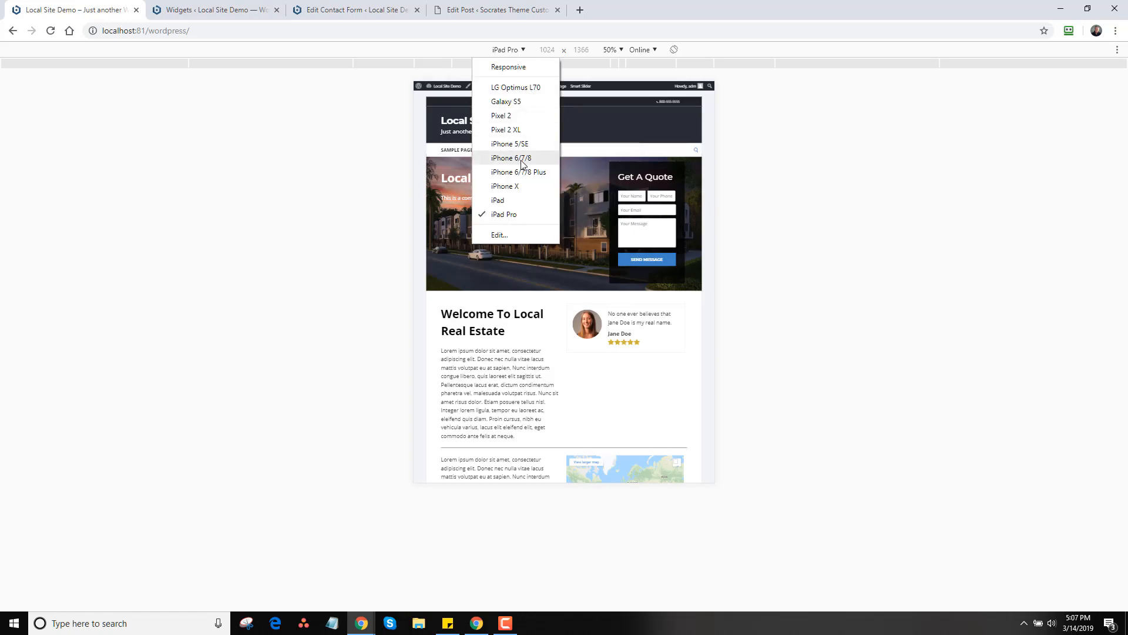
click(378, 191)
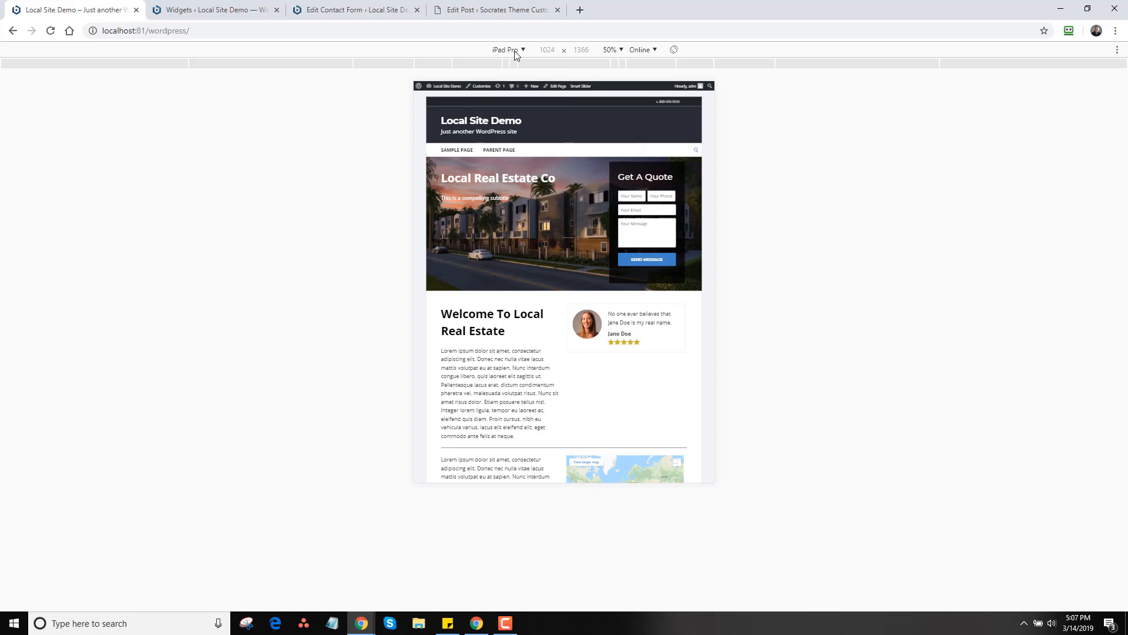
click(476, 624)
click(1043, 187)
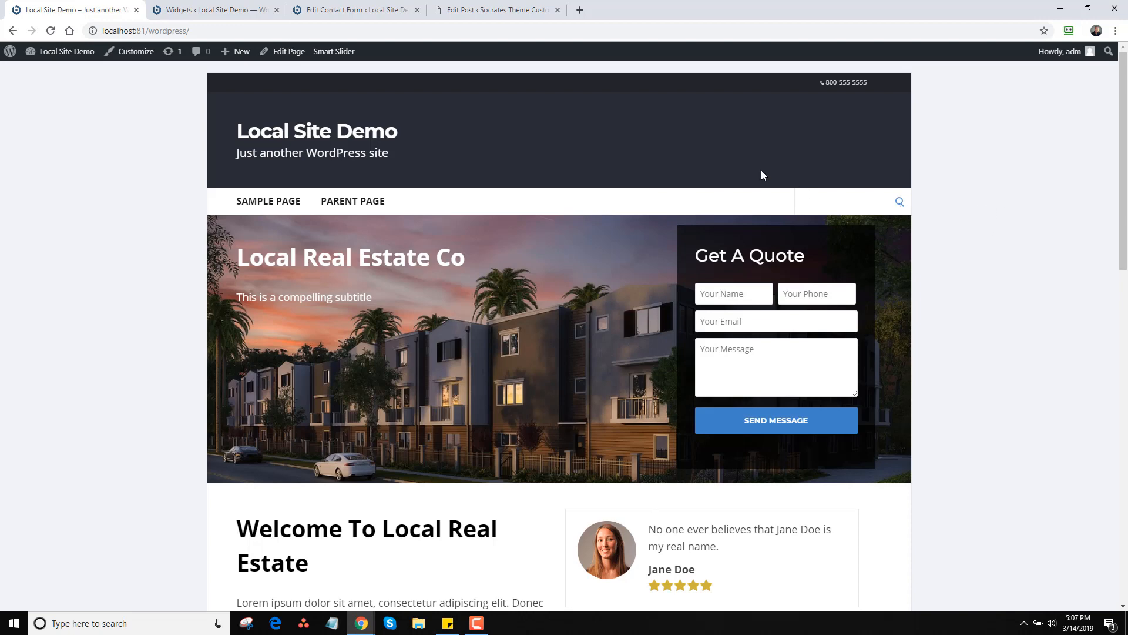
Compare the contact form's template code against the banner instructions in the tutorial post
click(348, 10)
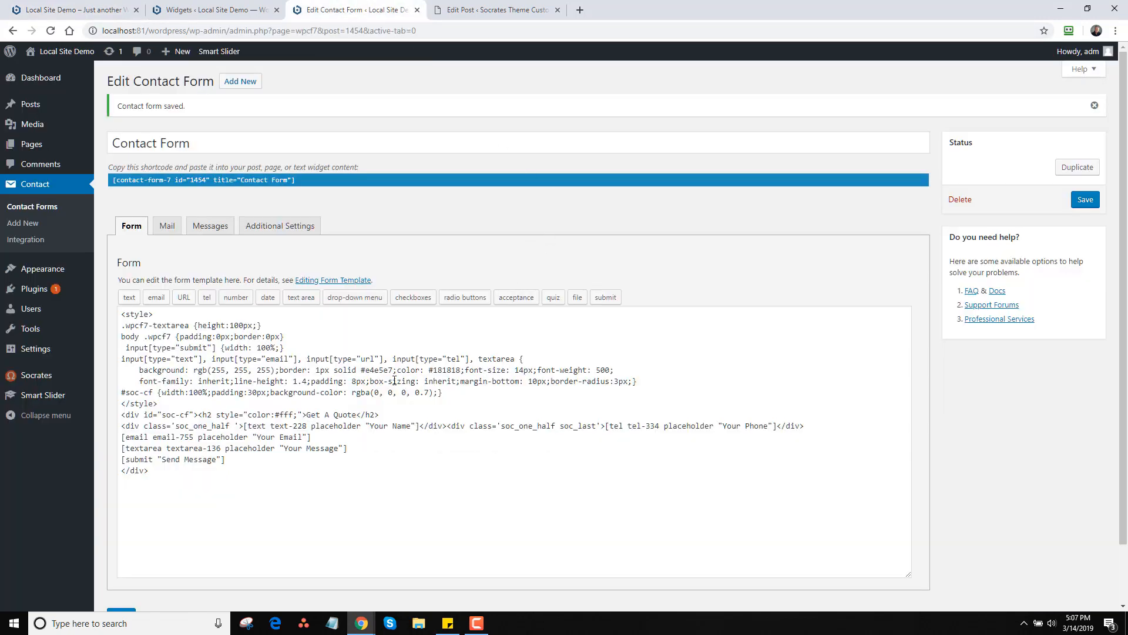
click(303, 403)
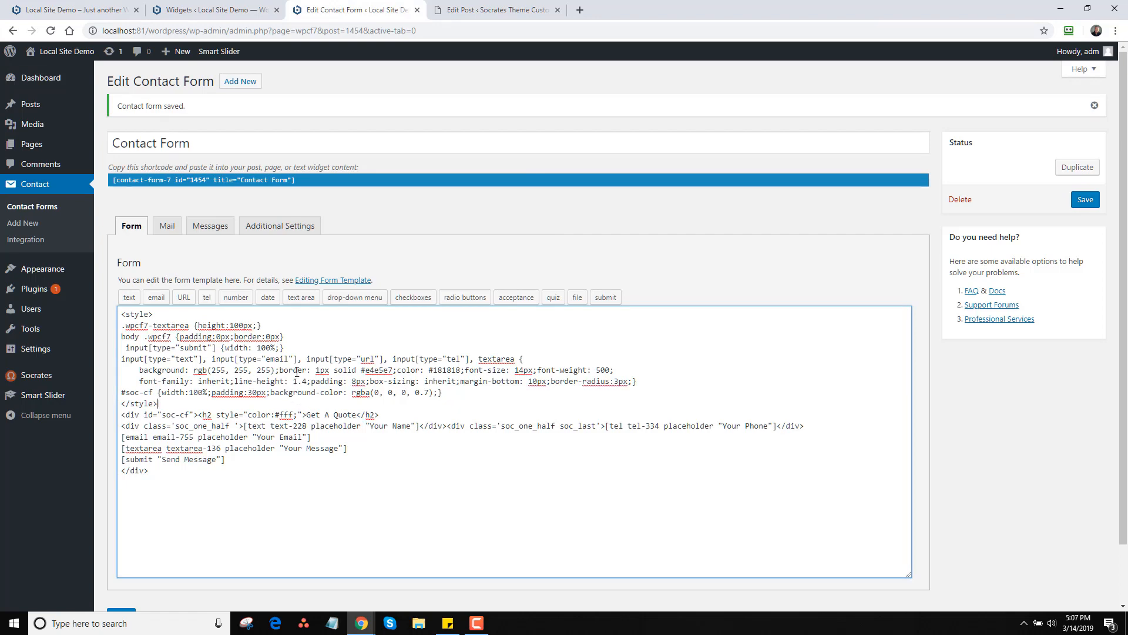
click(459, 9)
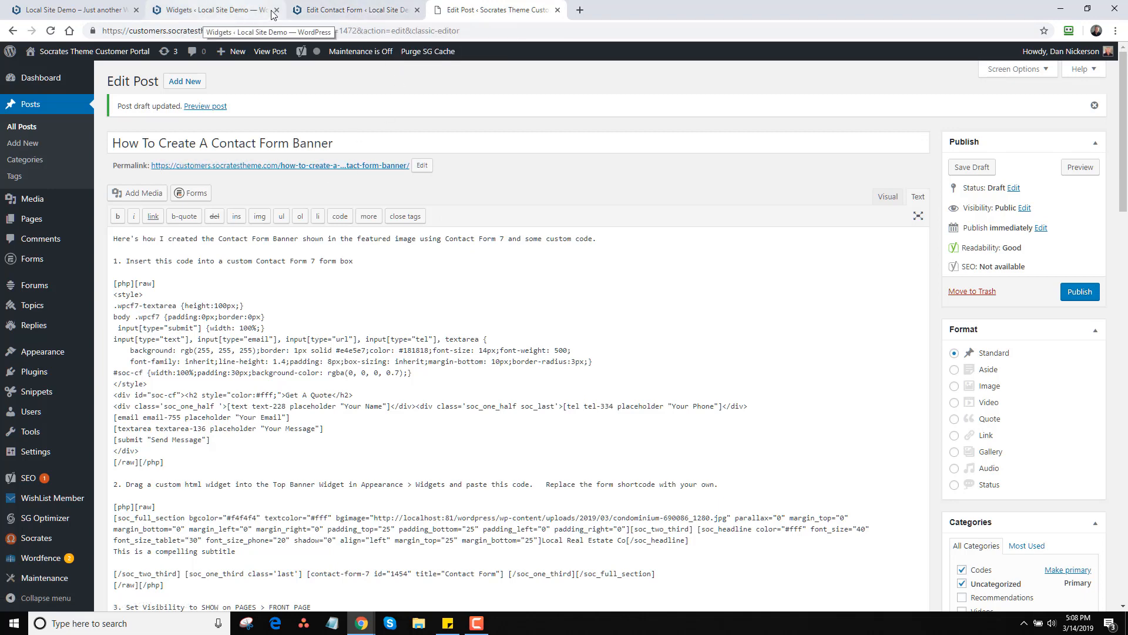
click(335, 10)
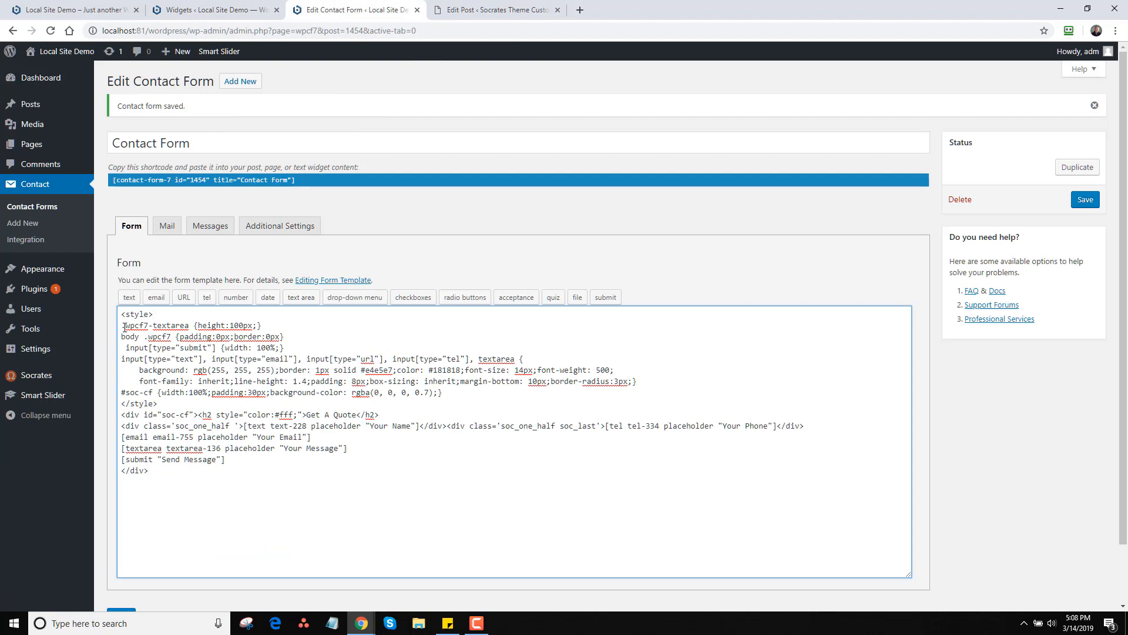
Review the Get A Quote template's style rules, heading and full code in the Form editor
drag(123, 325, 218, 356)
click(249, 371)
drag(305, 414, 357, 415)
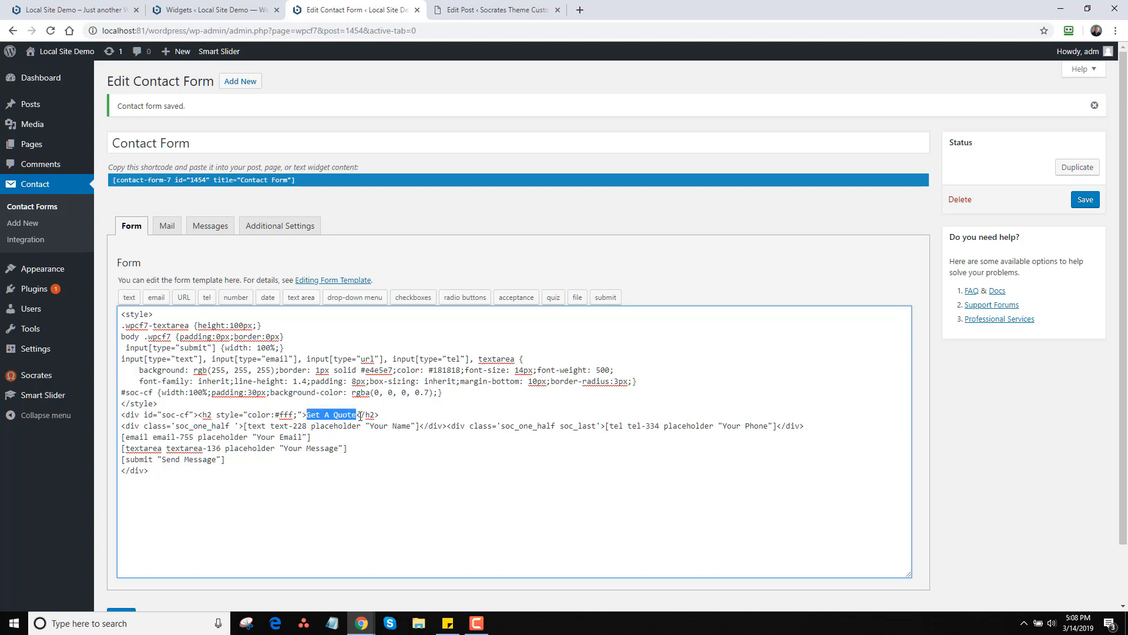
click(330, 469)
key(ctrl+a)
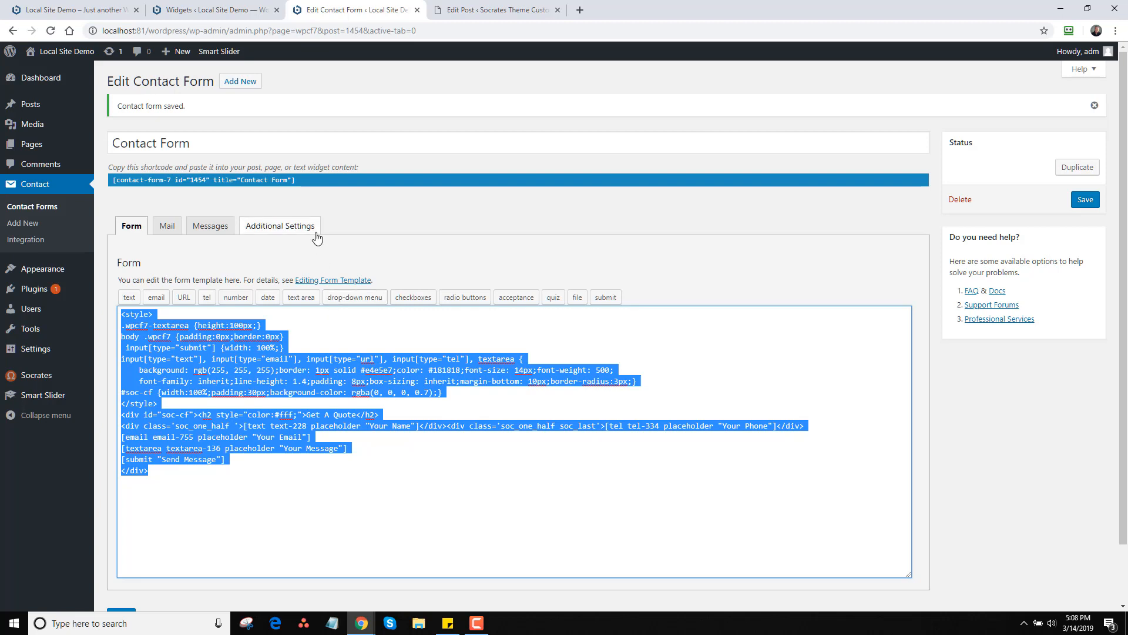
click(182, 196)
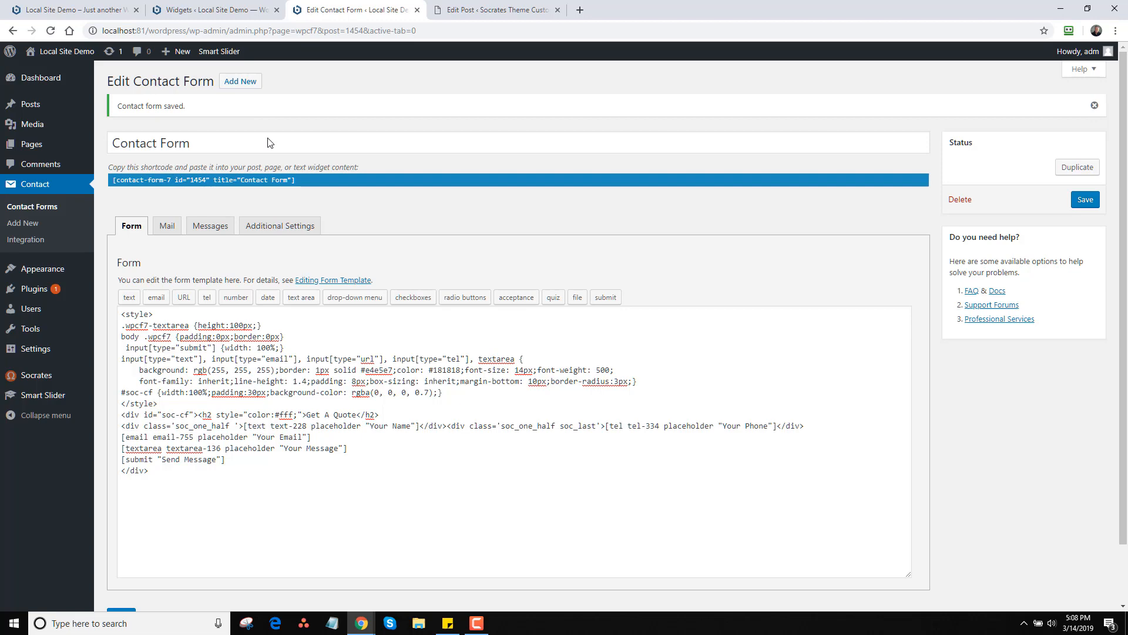
Check the Top Banner Custom HTML widget's background image address against the tutorial post
click(212, 10)
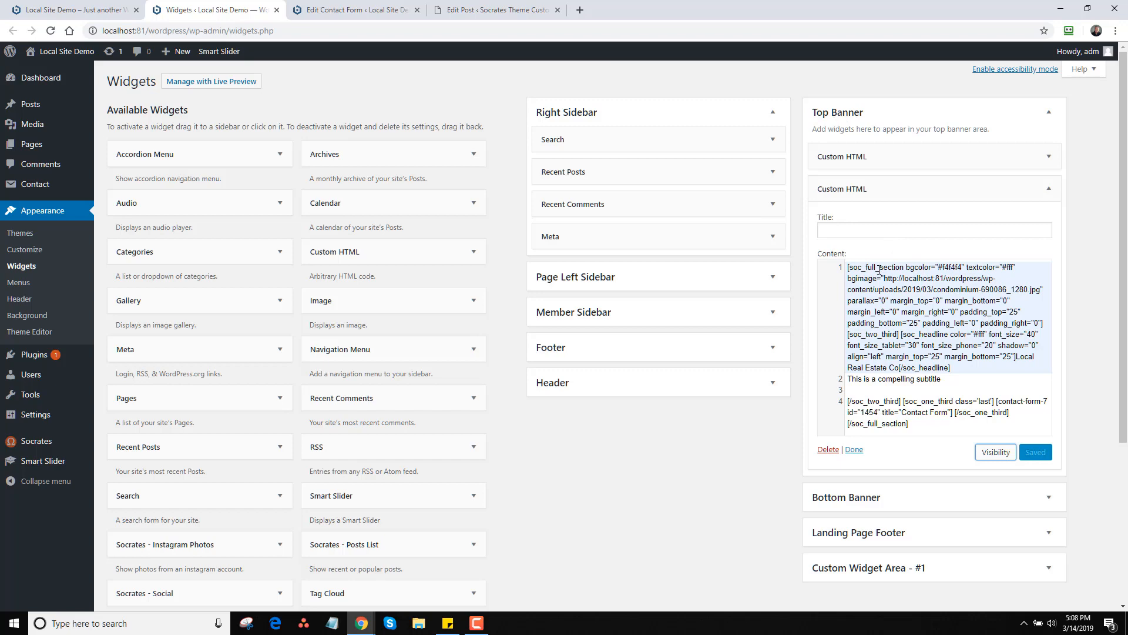
click(494, 10)
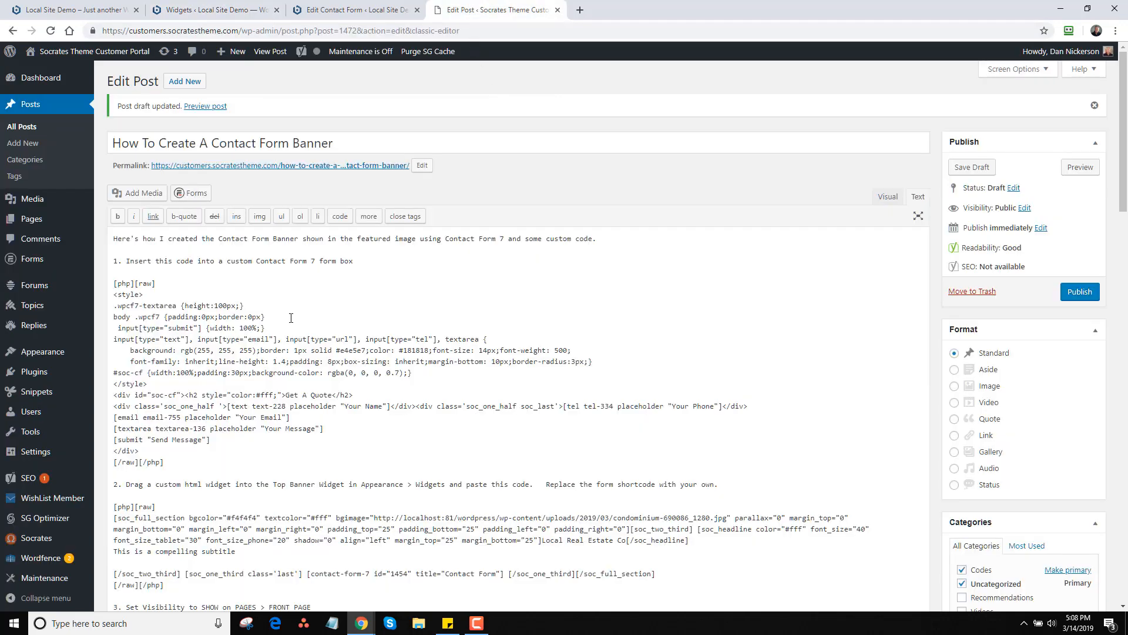
click(212, 9)
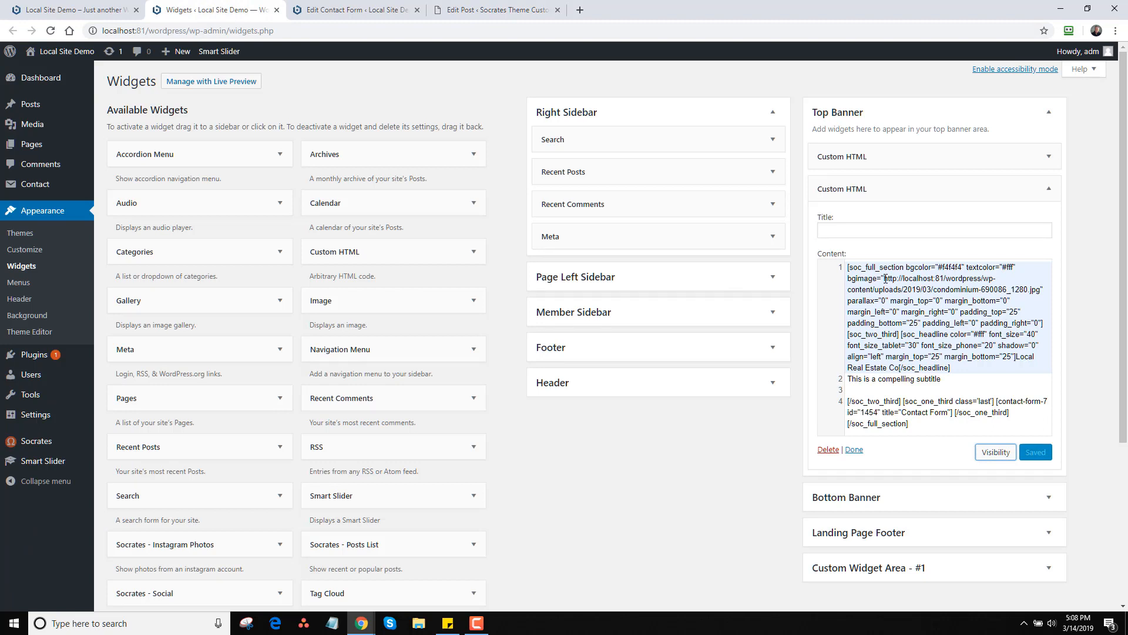
drag(885, 278, 1040, 291)
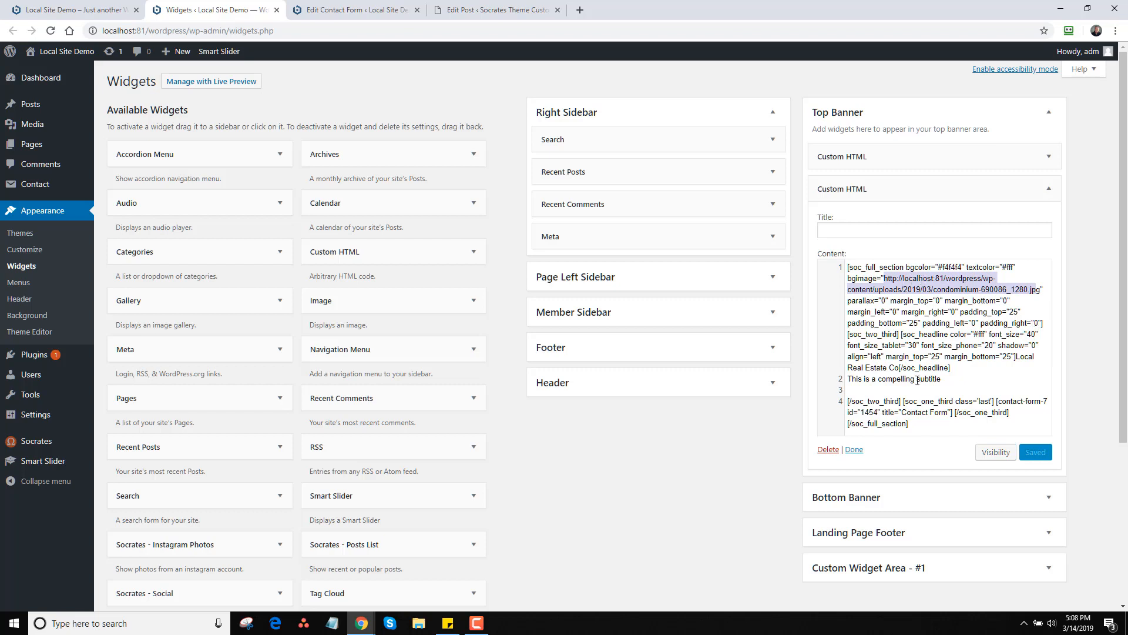
Confirm the form shortcode line and Front page visibility, then view the live homepage
click(906, 403)
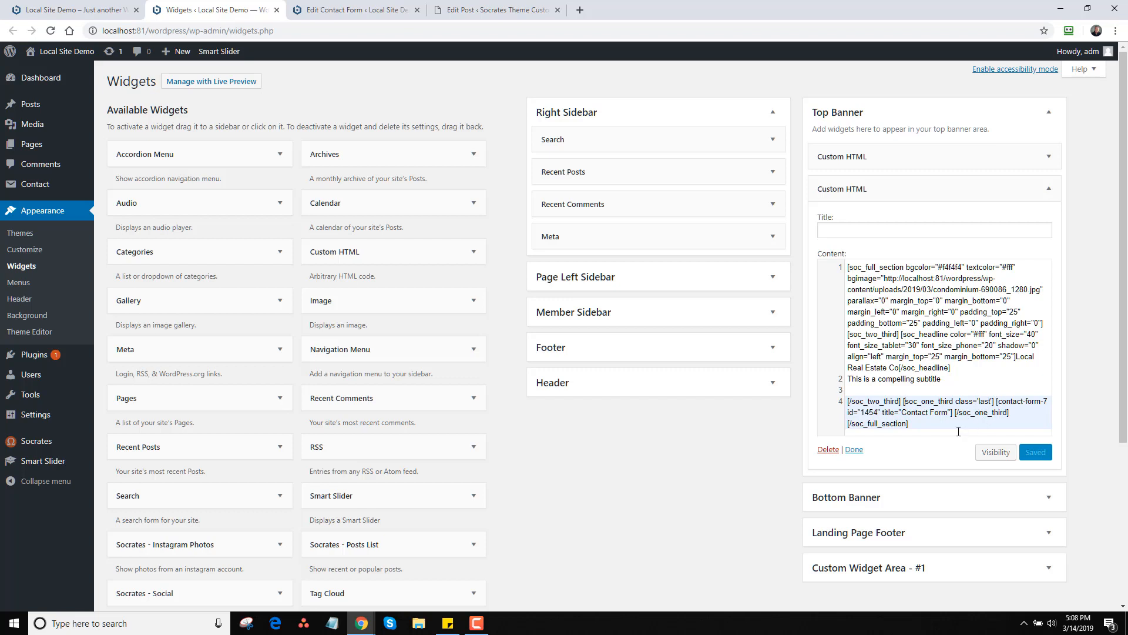
click(995, 452)
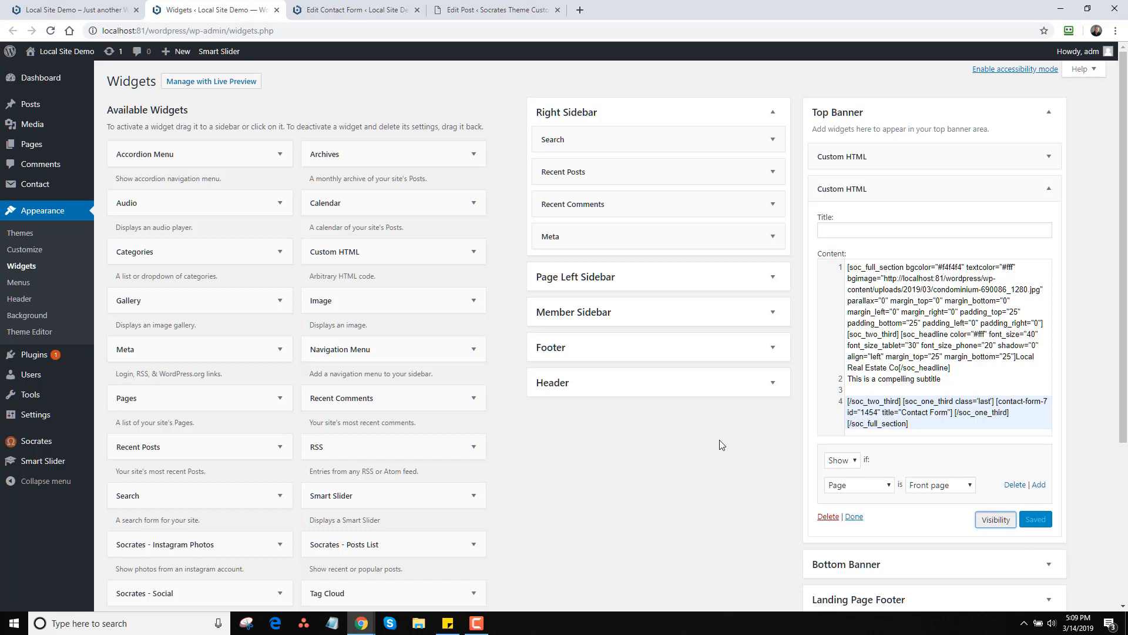
click(75, 10)
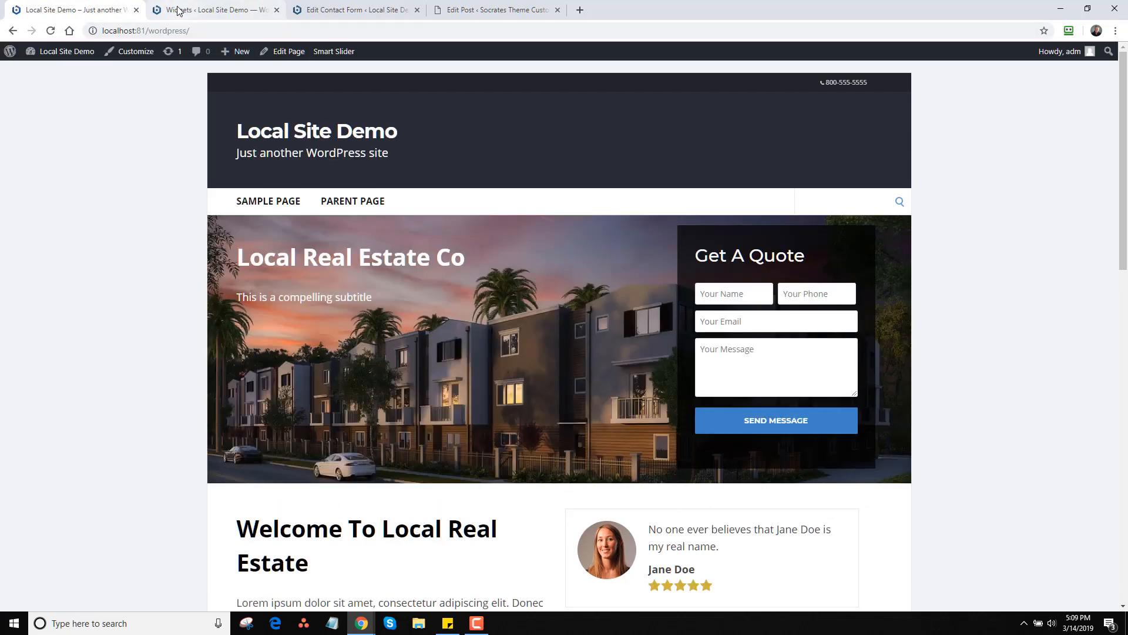
Change the widget headline from 'Local Real Estate Co' to 'Local Real Estate Business' and save
click(203, 10)
click(918, 334)
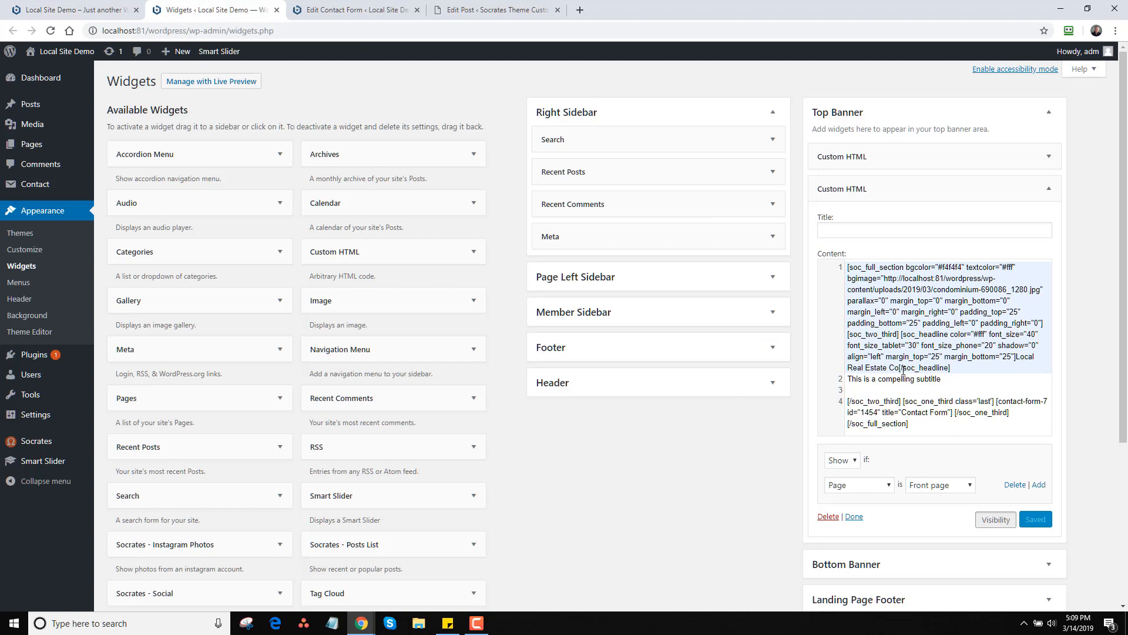
double_click(890, 368)
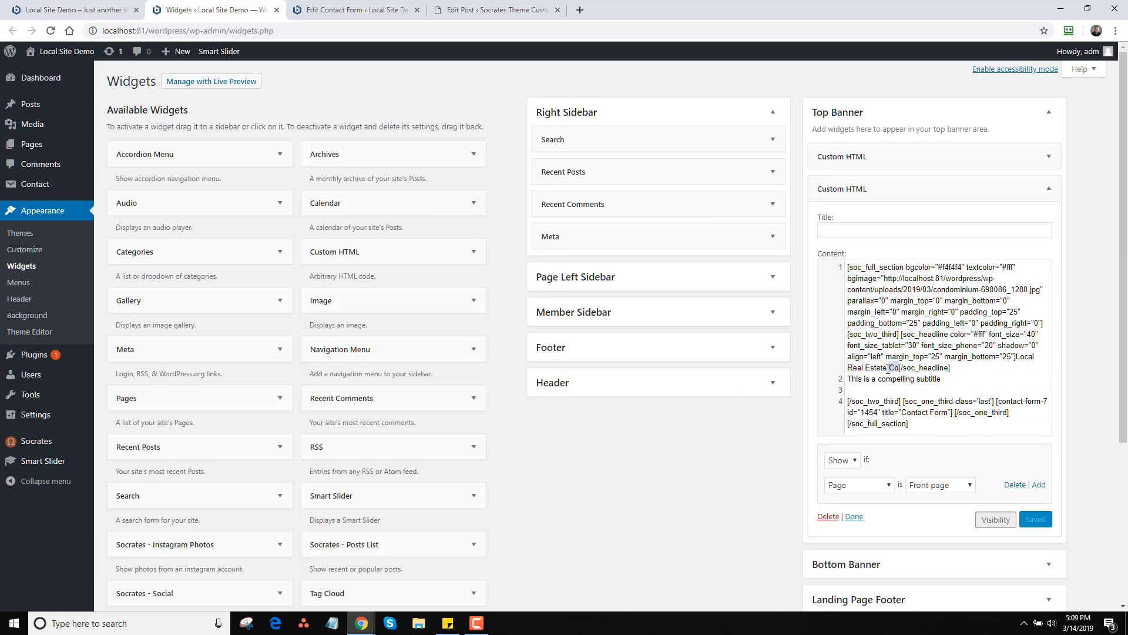
key(BackSpace)
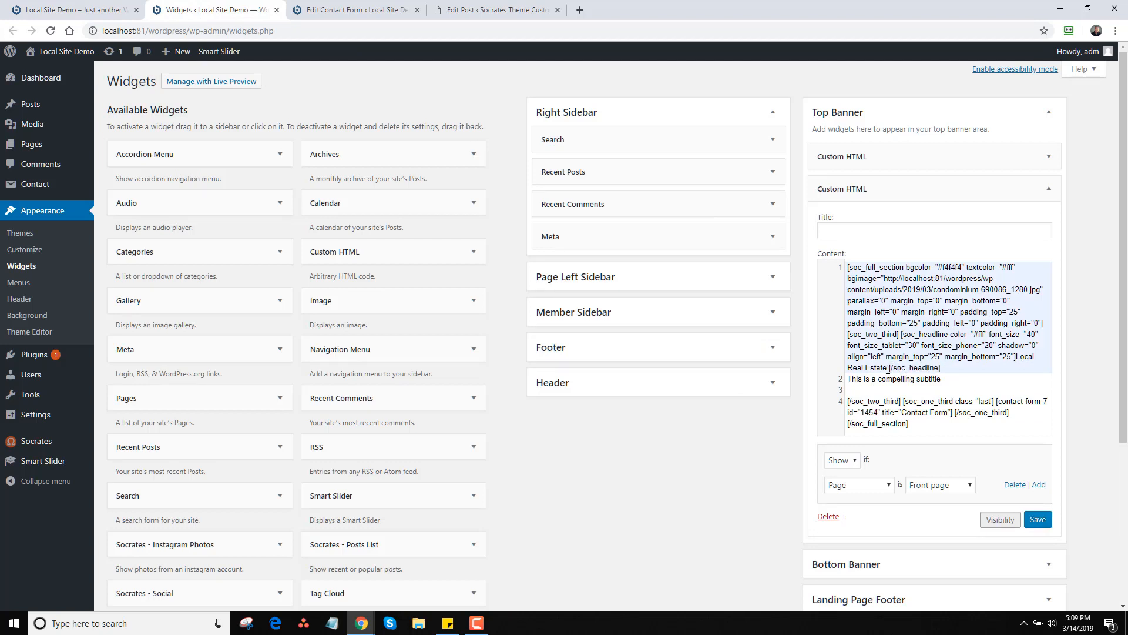
text(Business)
click(1038, 520)
Reload the live front page to see the Local Real Estate Business headline beside the form
click(76, 10)
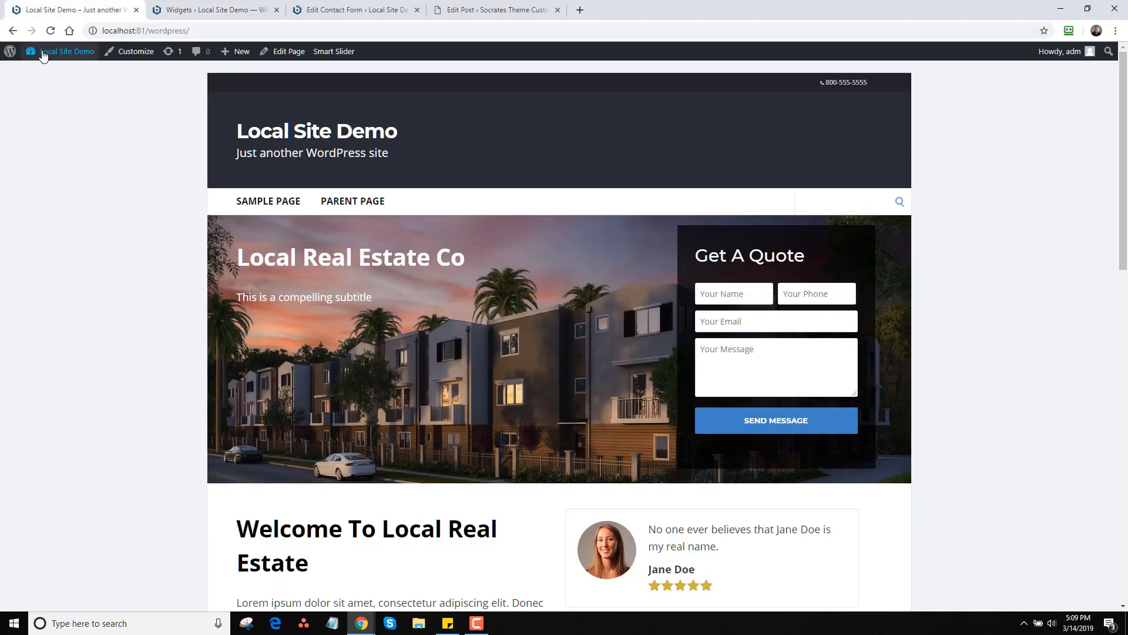
click(50, 30)
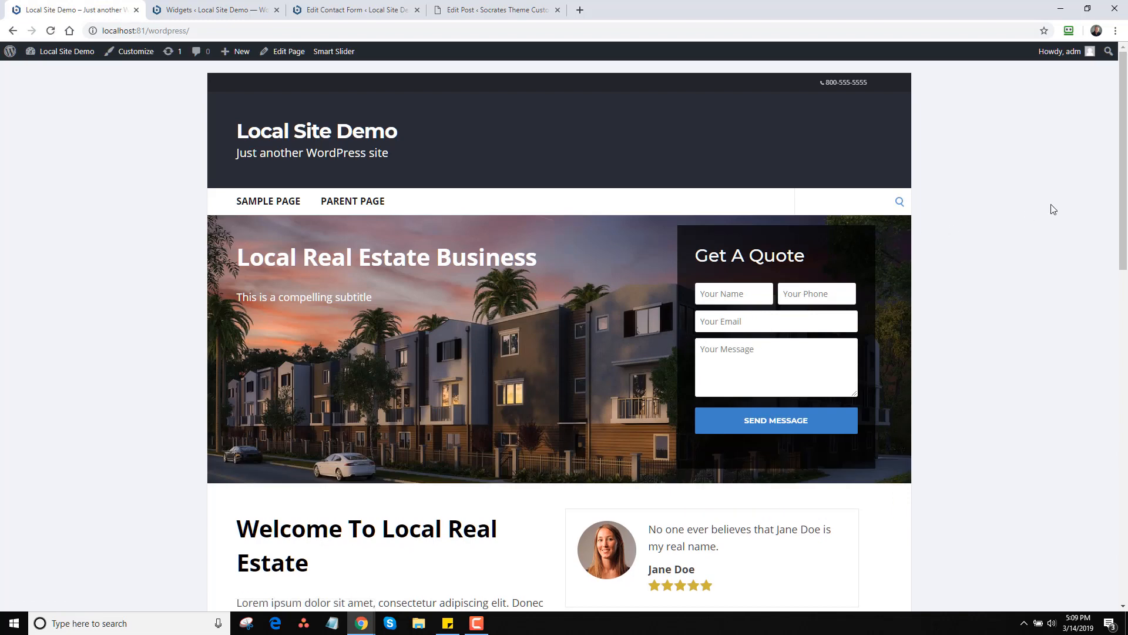
drag(1124, 160, 1124, 371)
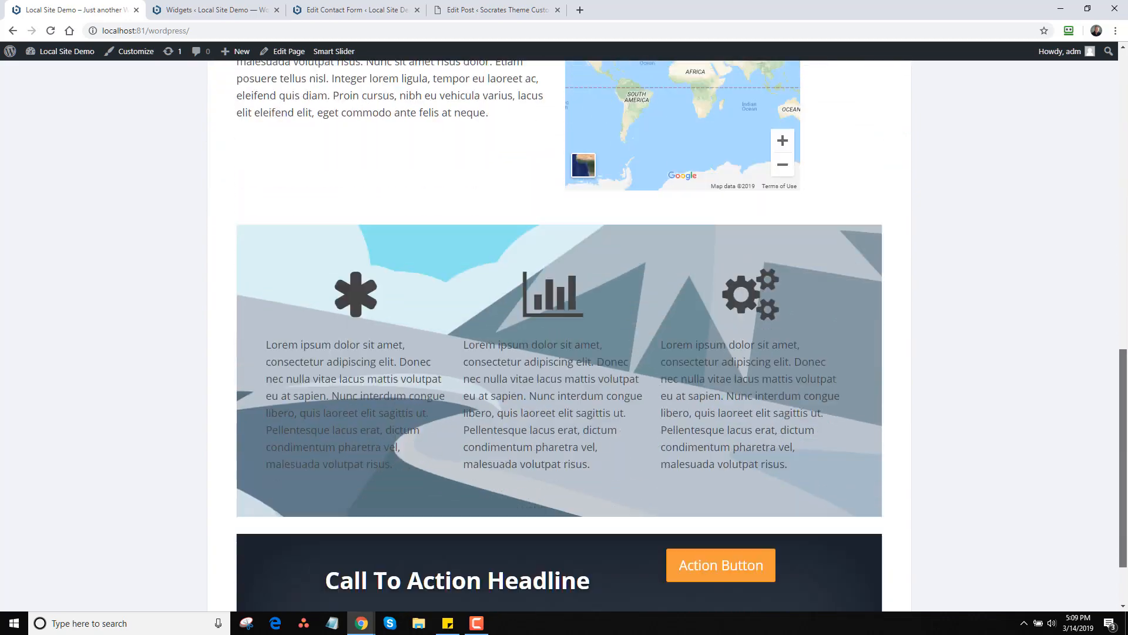
scroll(494, 391, up, 5)
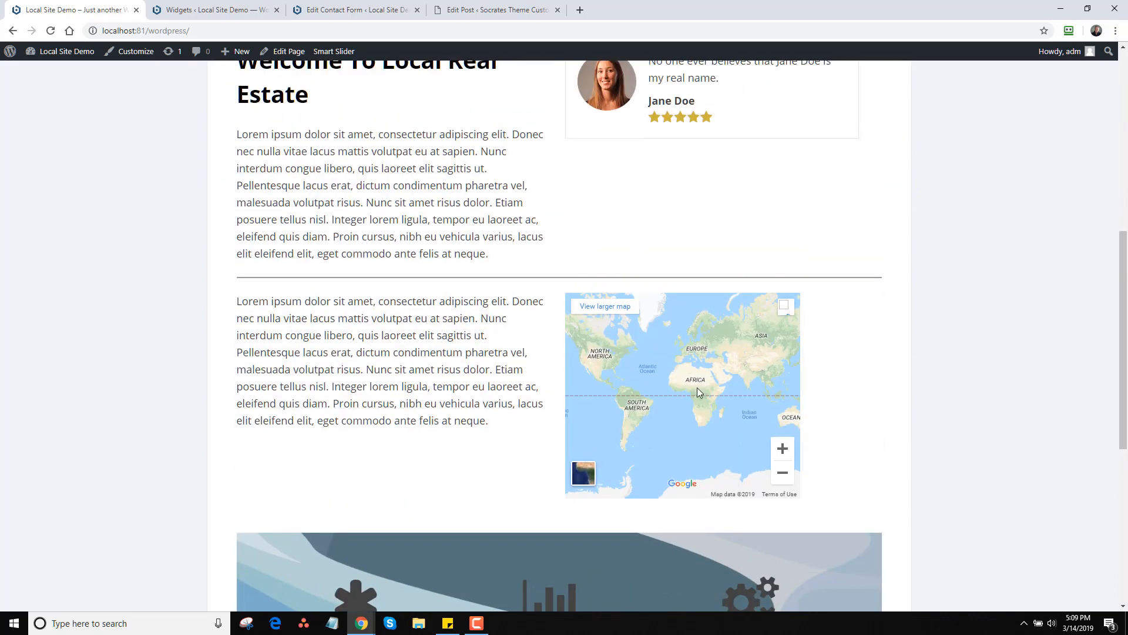
mouse_move(1124, 370)
mouse_down()
mouse_move(1124, 521)
mouse_move(1124, 71)
mouse_up()
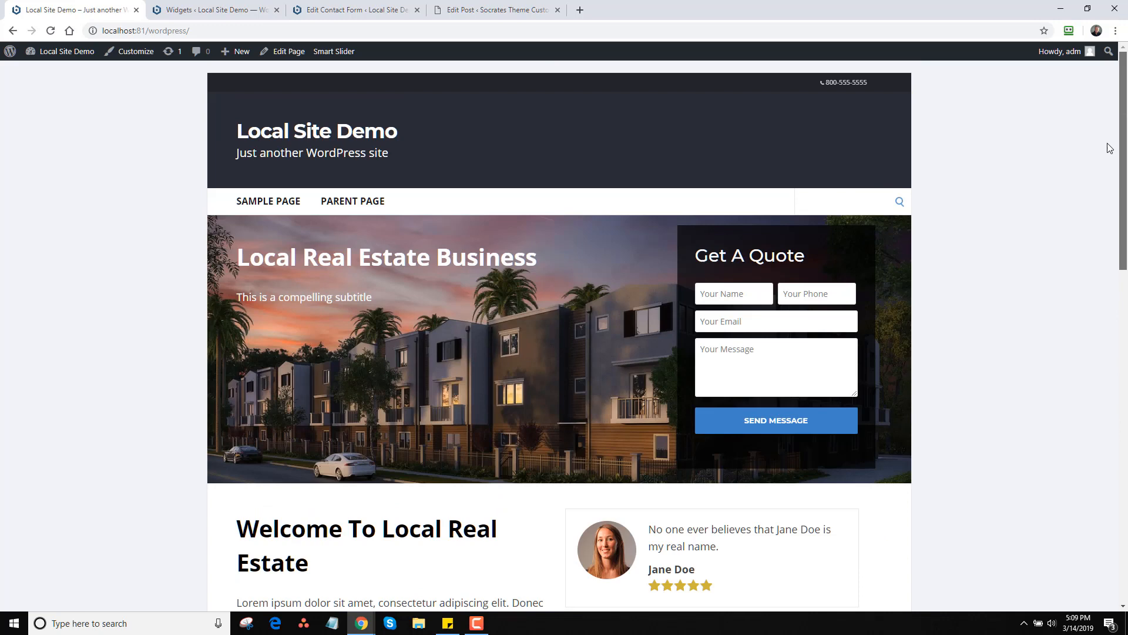